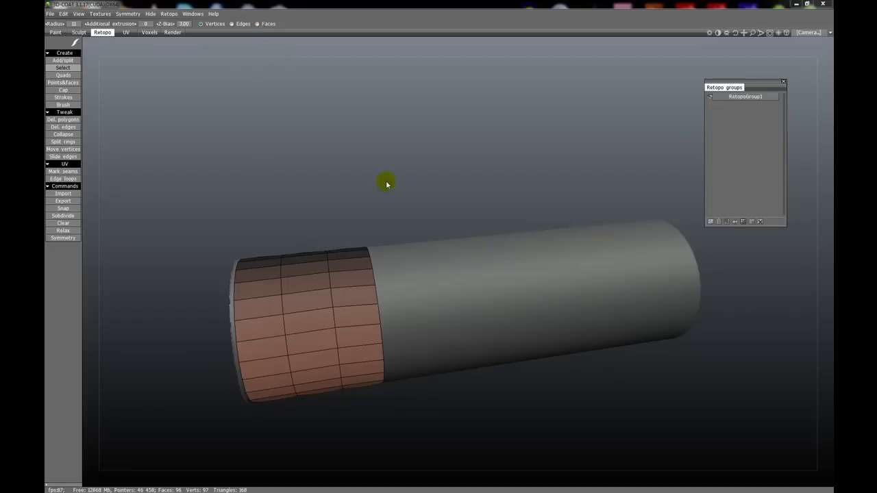
# Select a few retopo vertices along the mesh's open border and the neighbouring edge row, and relax them.
pyautogui.moveTo(466, 287)
pyautogui.mouseDown(button='right')
pyautogui.moveTo(472, 282)
pyautogui.moveTo(466, 288)
pyautogui.mouseUp(button='right')
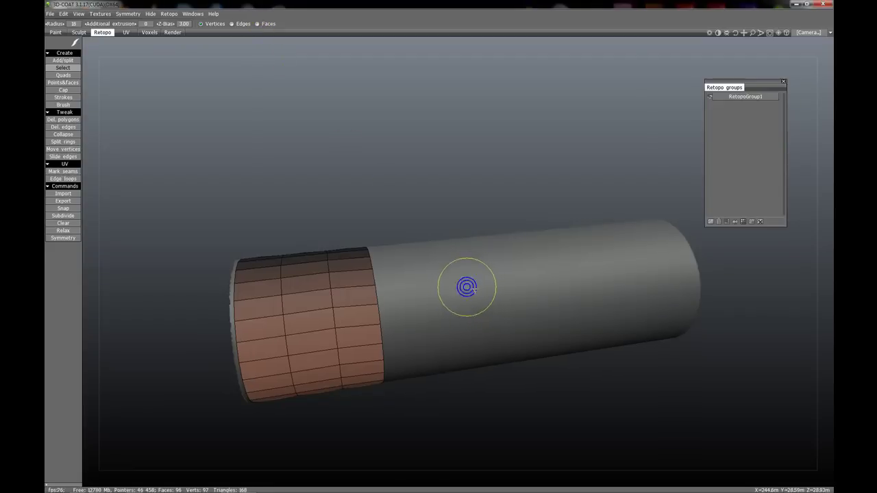
pyautogui.moveTo(466, 288); pyautogui.dragTo(492, 289, button='middle')
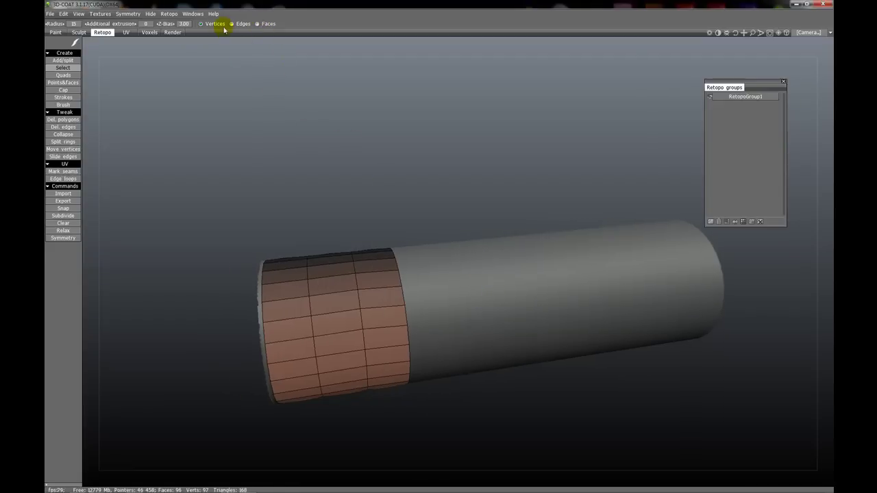
pyautogui.click(398, 291)
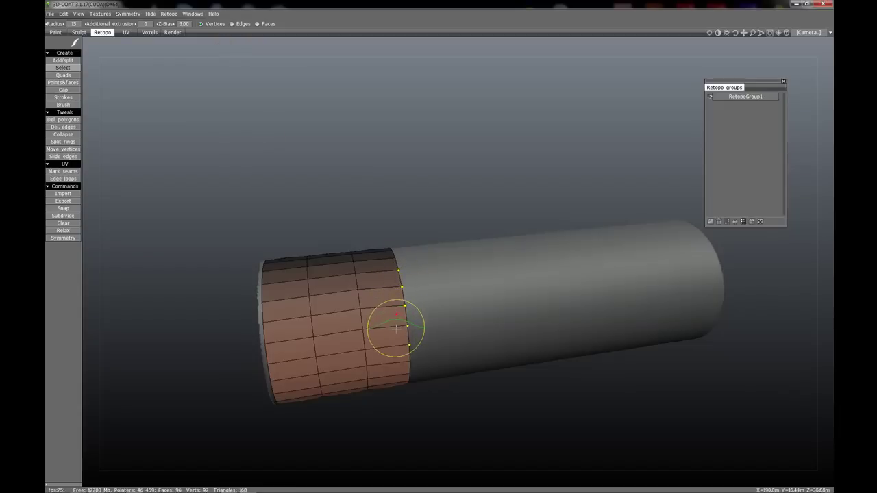
pyautogui.moveTo(396, 330)
pyautogui.mouseDown()
pyautogui.moveTo(354, 338)
pyautogui.moveTo(354, 295)
pyautogui.moveTo(350, 306)
pyautogui.mouseUp()
pyautogui.keyDown('alt'); pyautogui.moveTo(466, 272); pyautogui.dragTo(432, 215); pyautogui.keyUp('alt')
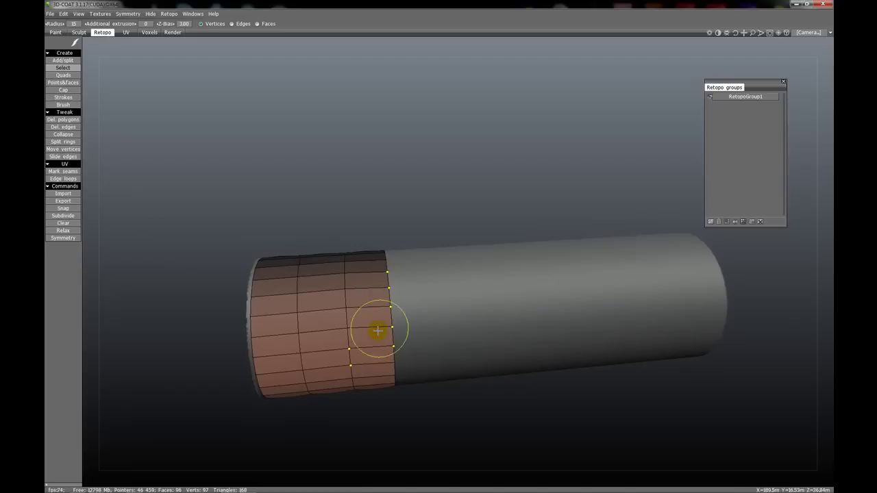
pyautogui.click(70, 232)
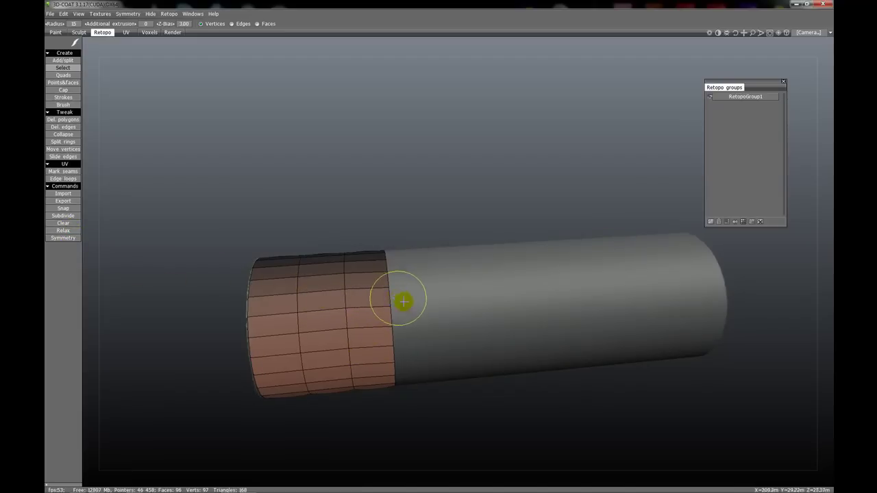
# Switch the selection to faces, select a block of faces two columns wide at the open border, and hide it.
pyautogui.moveTo(404, 301); pyautogui.dragTo(398, 306, button='middle')
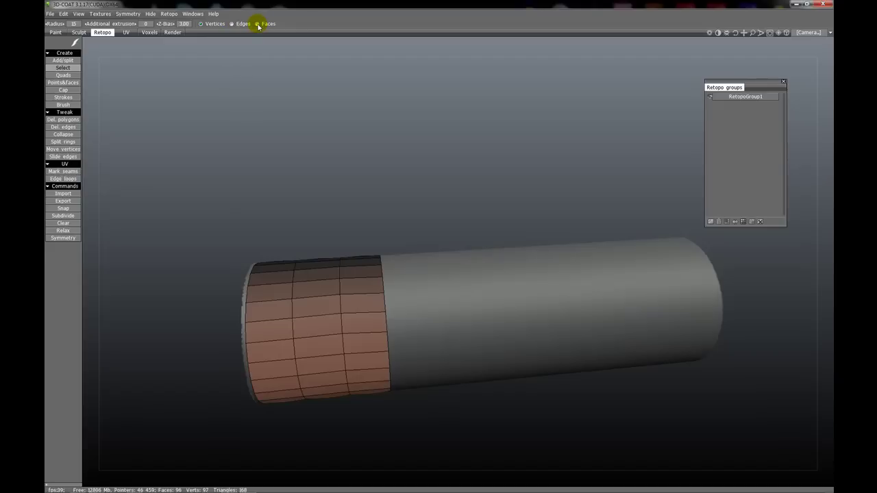
pyautogui.click(258, 24)
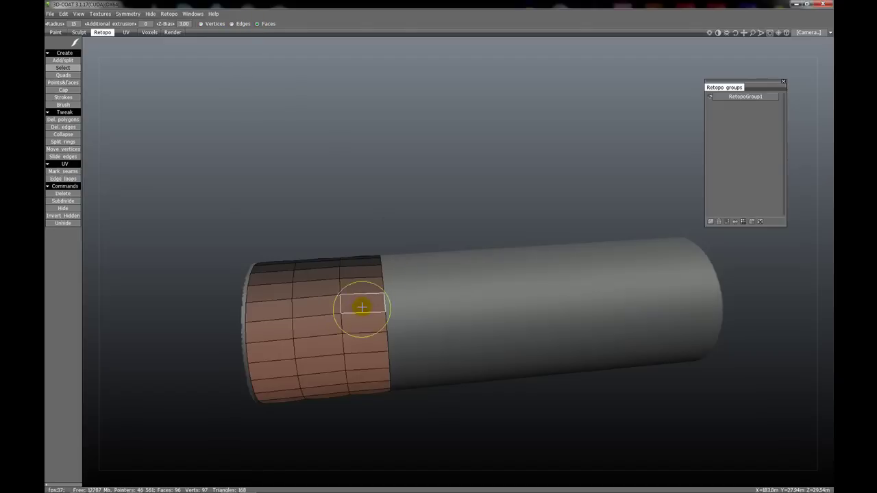
pyautogui.moveTo(364, 301)
pyautogui.mouseDown()
pyautogui.moveTo(350, 331)
pyautogui.moveTo(364, 299)
pyautogui.mouseUp()
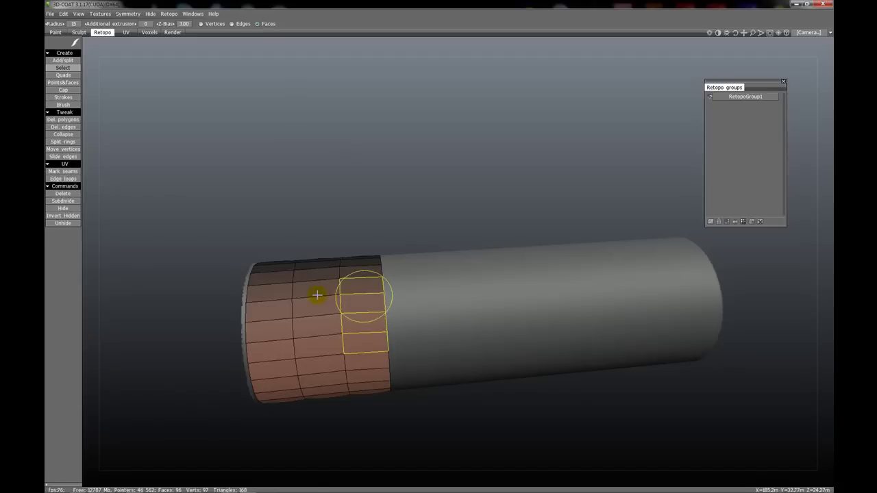
pyautogui.moveTo(307, 292)
pyautogui.mouseDown()
pyautogui.moveTo(319, 337)
pyautogui.moveTo(337, 298)
pyautogui.moveTo(329, 325)
pyautogui.moveTo(342, 339)
pyautogui.mouseUp()
pyautogui.keyDown('alt'); pyautogui.moveTo(340, 321); pyautogui.dragTo(361, 314, button='middle'); pyautogui.keyUp('alt')
pyautogui.keyDown('alt'); pyautogui.moveTo(361, 313); pyautogui.dragTo(355, 302); pyautogui.keyUp('alt')
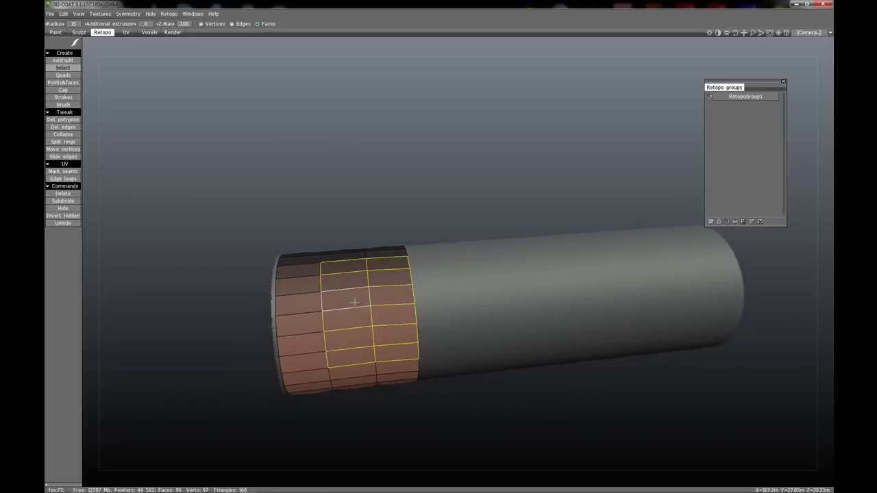
pyautogui.click(63, 207)
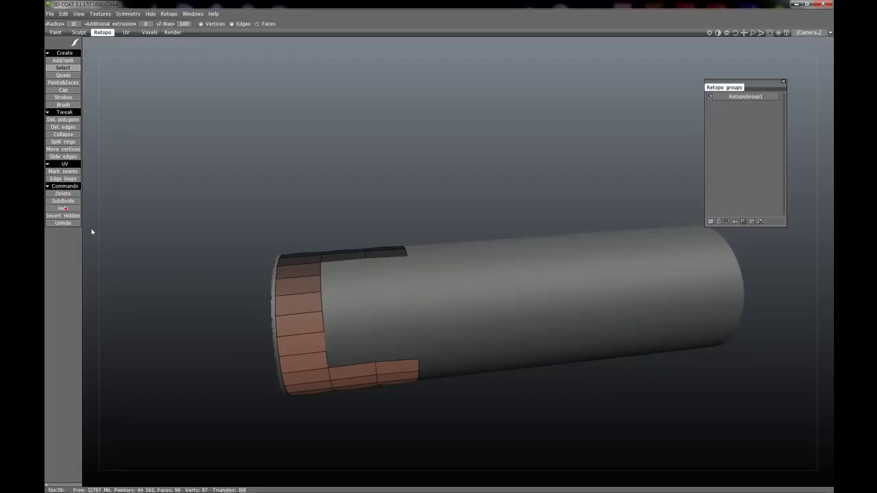
# Invert the hidden faces and unhide the whole retopo mesh.
pyautogui.click(63, 216)
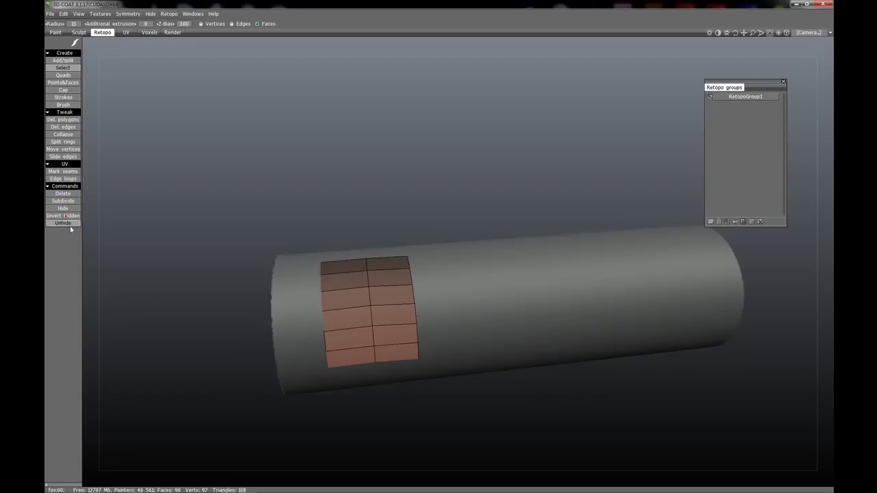
pyautogui.click(66, 225)
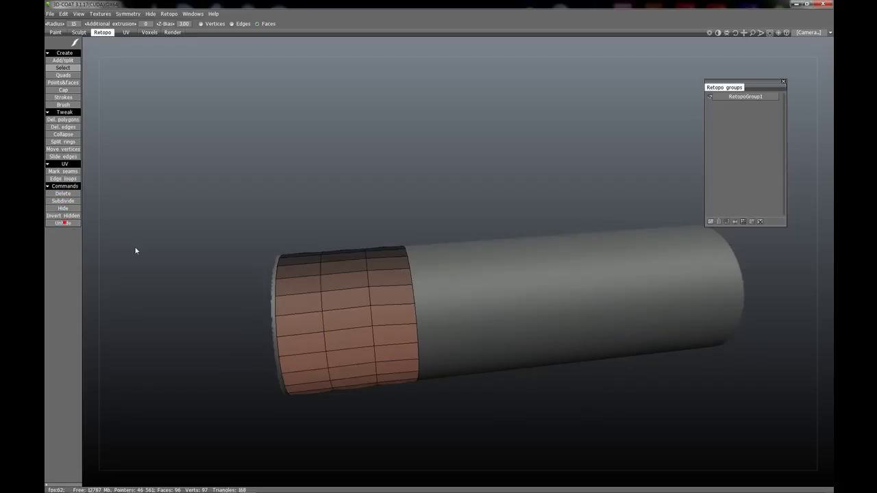
pyautogui.keyDown('alt'); pyautogui.moveTo(439, 265); pyautogui.dragTo(472, 272); pyautogui.keyUp('alt')
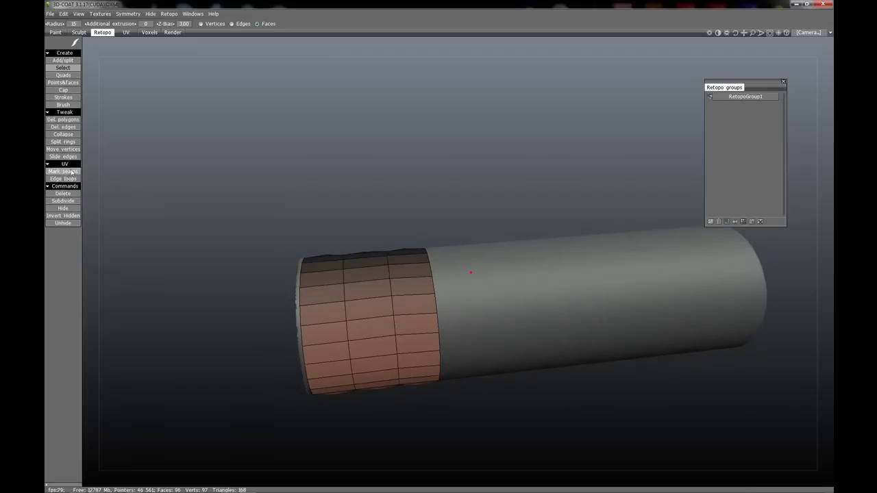
# Try subdividing three selected faces in the middle column, undo the subdivision and clear the selection.
pyautogui.click(378, 306)
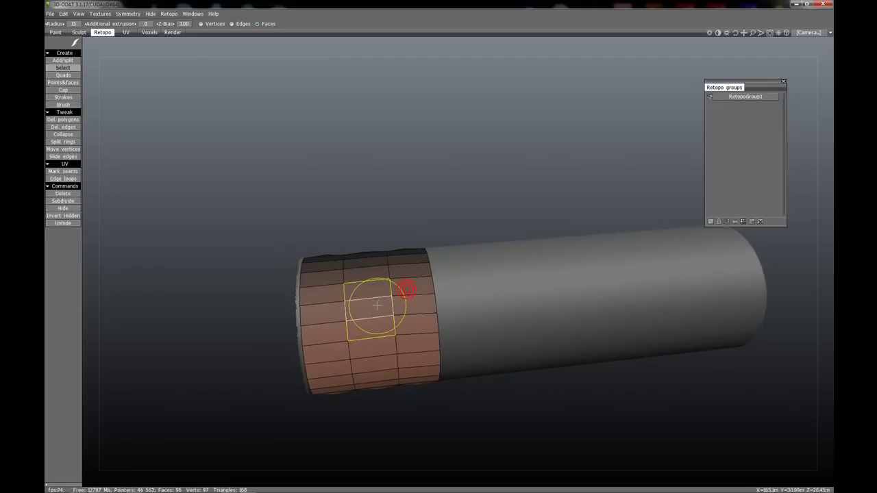
pyautogui.click(69, 201)
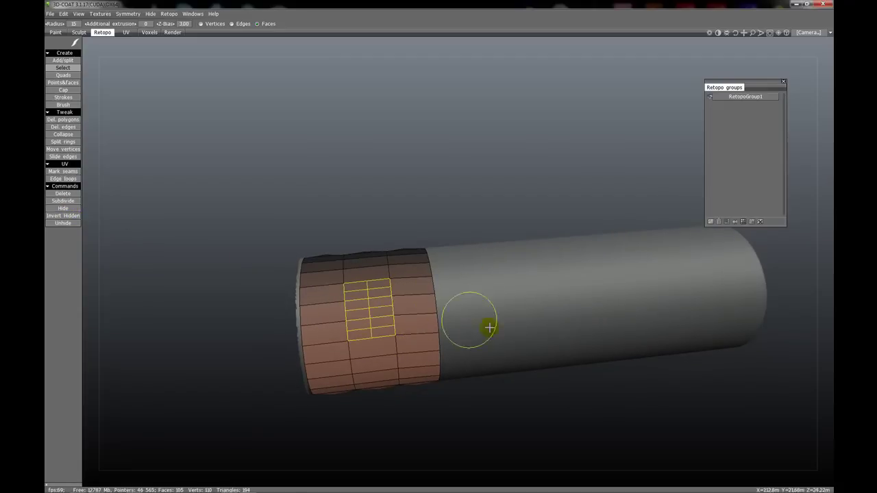
pyautogui.hotkey('ctrl', 'z')
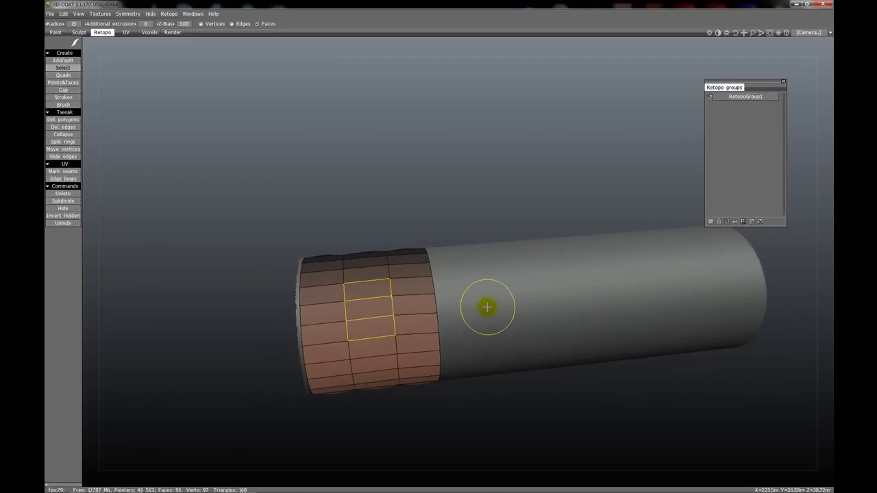
pyautogui.click(488, 307)
# Try deleting five faces in the column at the open border, undo the deletion and clear the selection.
pyautogui.moveTo(403, 290); pyautogui.dragTo(406, 312)
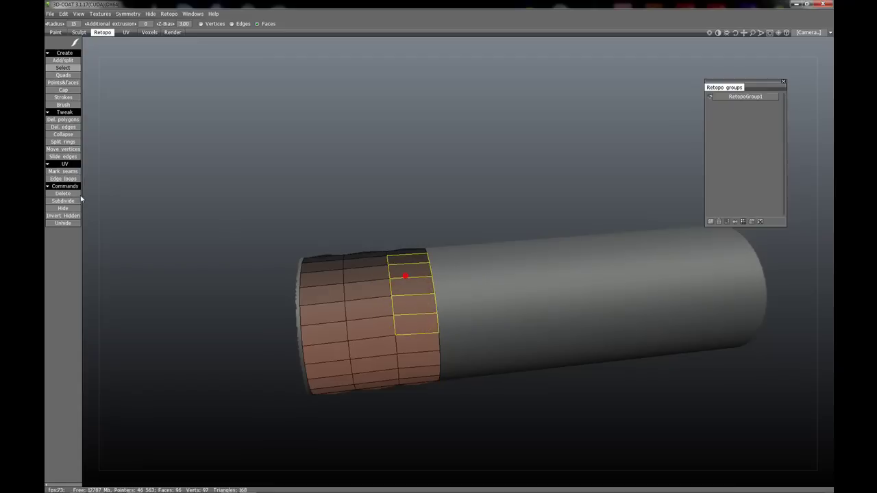
pyautogui.click(63, 193)
pyautogui.hotkey('ctrl', 'z')
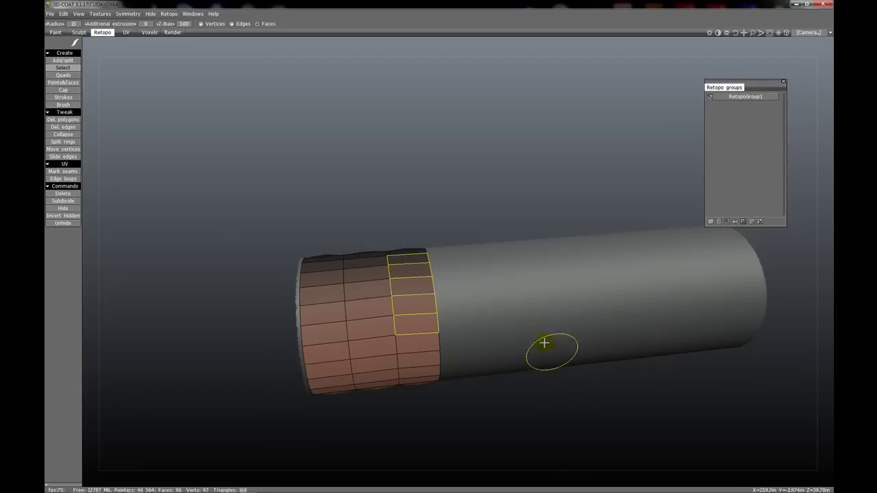
pyautogui.click(533, 318)
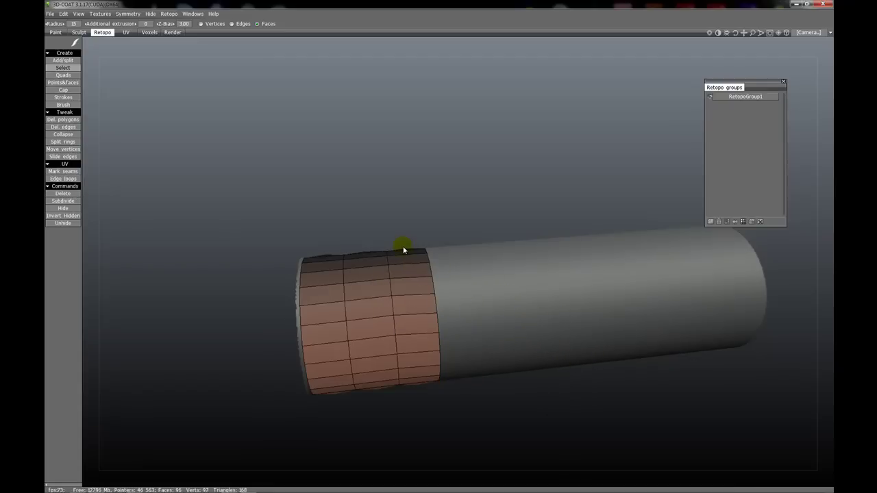
# Switch the selection to edges and try Spin and Spin back on one crosswise edge in the middle column.
pyautogui.click(232, 24)
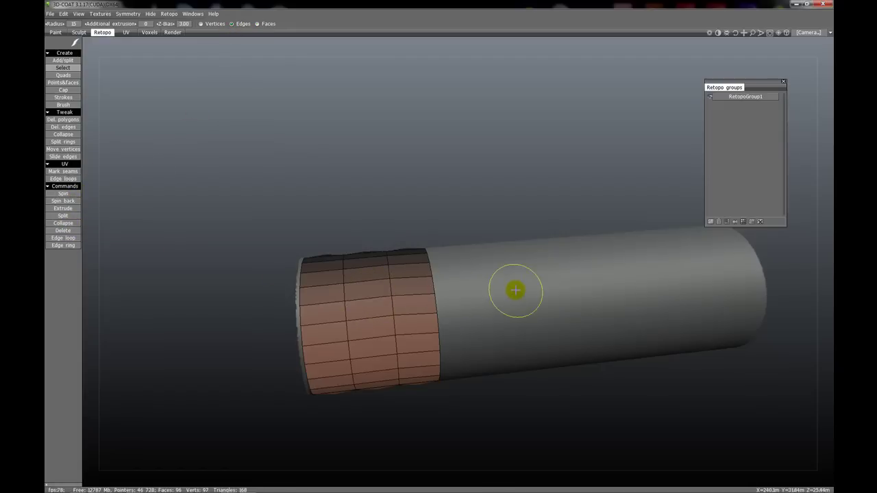
pyautogui.click(366, 297)
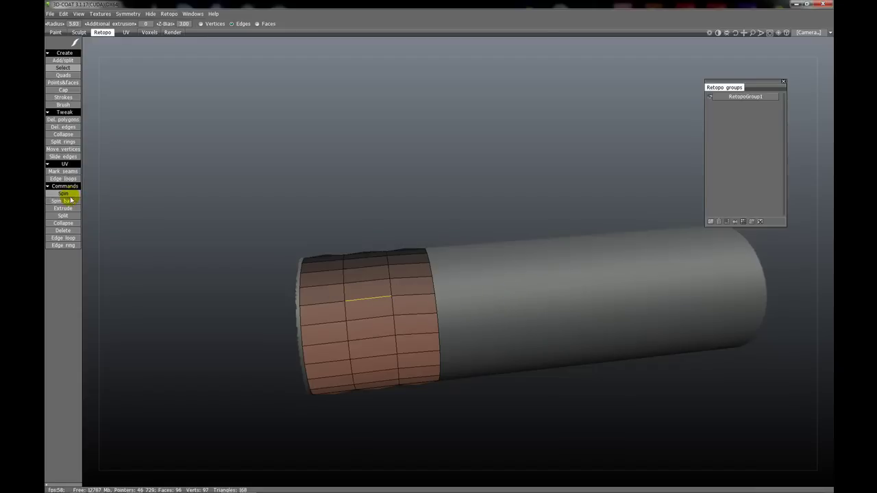
pyautogui.click(65, 195)
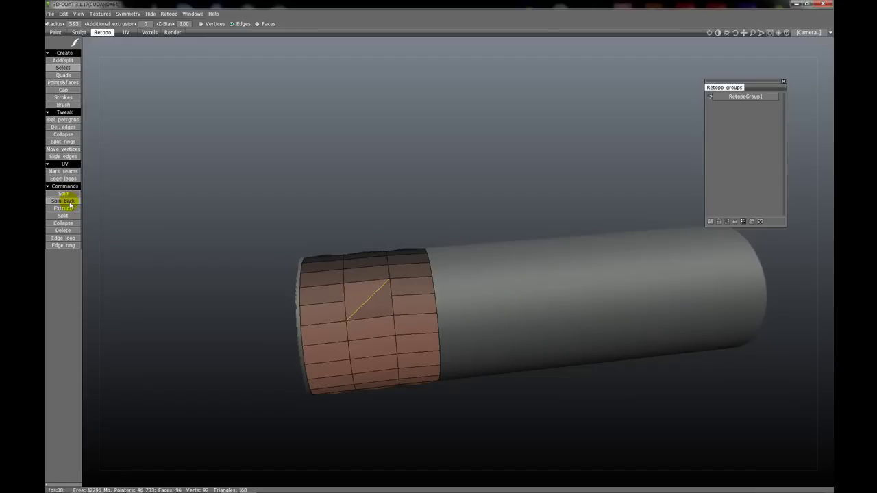
pyautogui.click(63, 201)
pyautogui.click(63, 201)
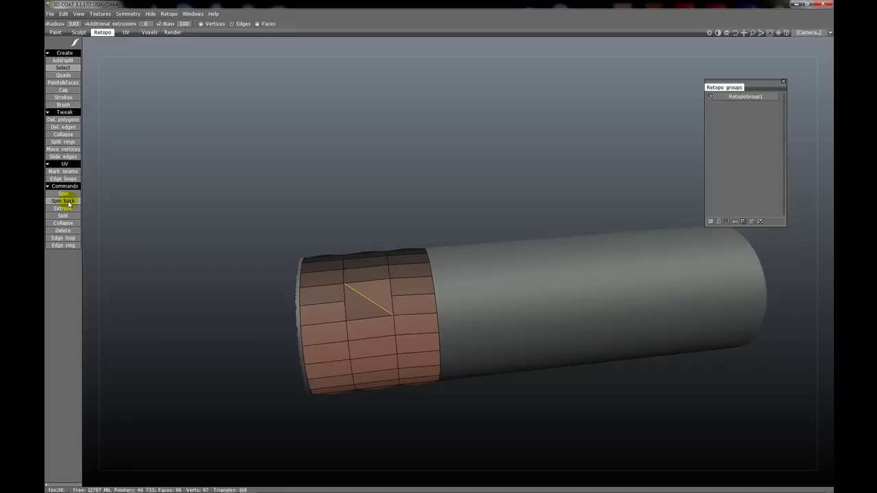
pyautogui.click(68, 202)
pyautogui.click(66, 195)
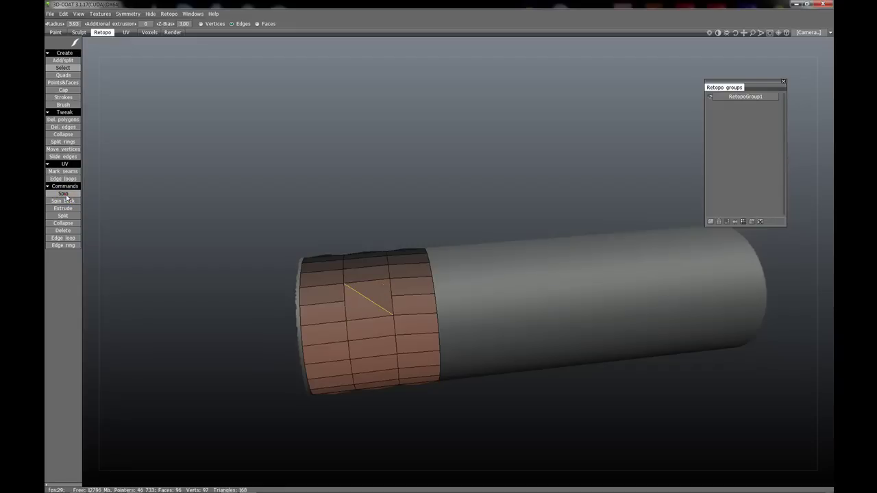
pyautogui.click(65, 195)
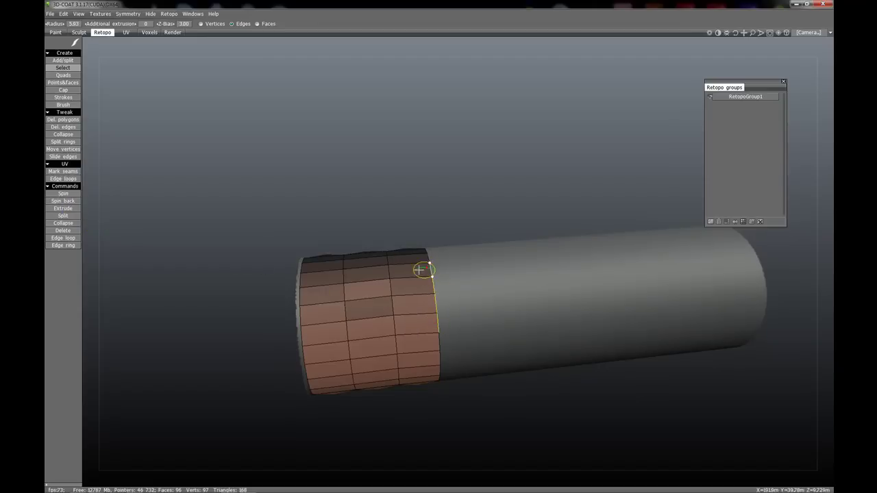
# Extrude four selected edges of the open border repeatedly along the cylinder to build a strip of new quads.
pyautogui.click(76, 210)
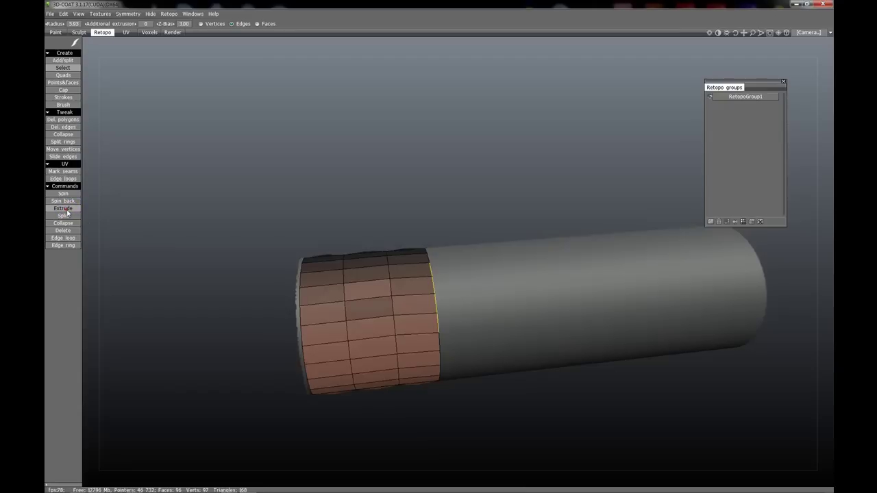
pyautogui.moveTo(457, 251); pyautogui.dragTo(473, 288)
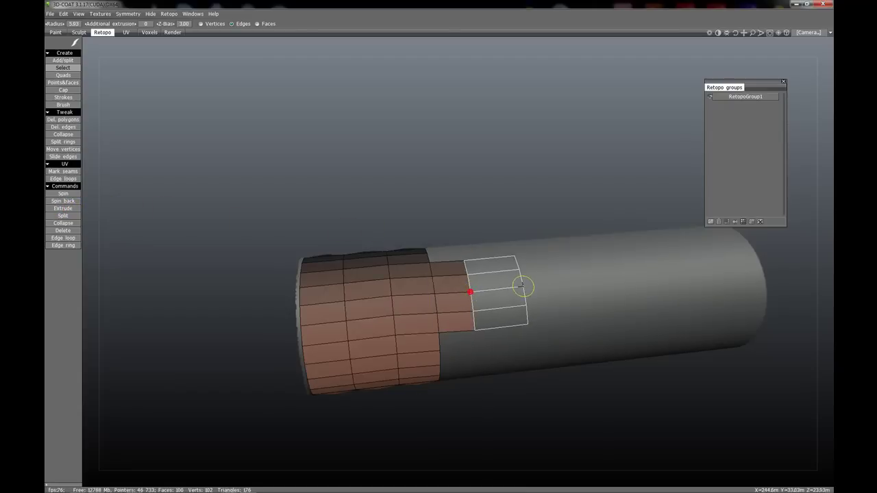
pyautogui.click(520, 288)
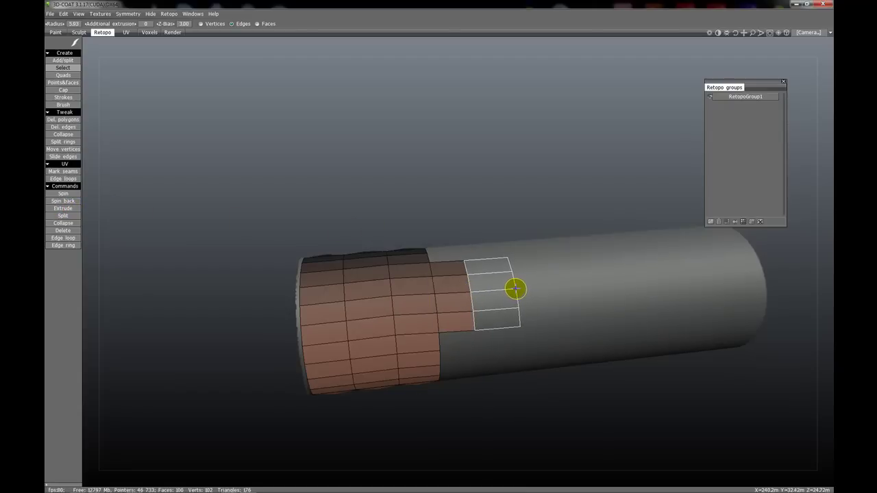
pyautogui.moveTo(514, 288); pyautogui.dragTo(518, 288)
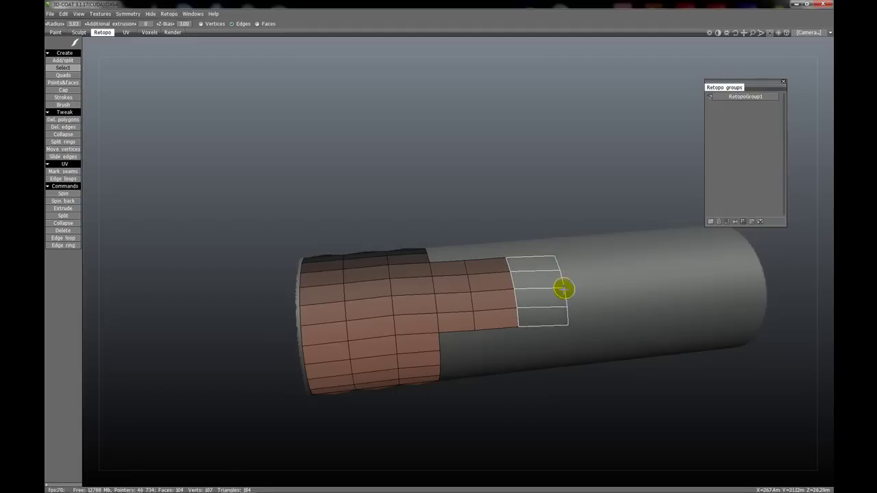
pyautogui.click(559, 284)
pyautogui.click(594, 280)
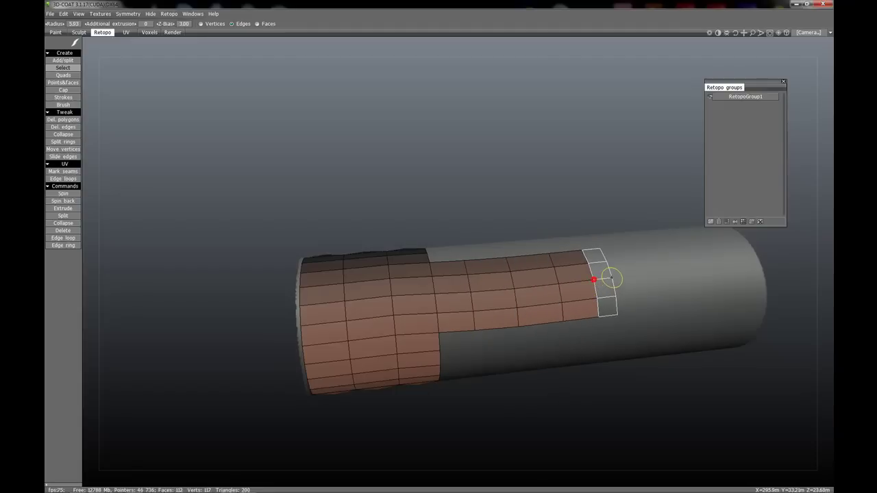
# Undo all the edge extrusions of the strip along the cylinder.
pyautogui.hotkey('ctrl', 'z')
pyautogui.hotkey('ctrl', 'z')
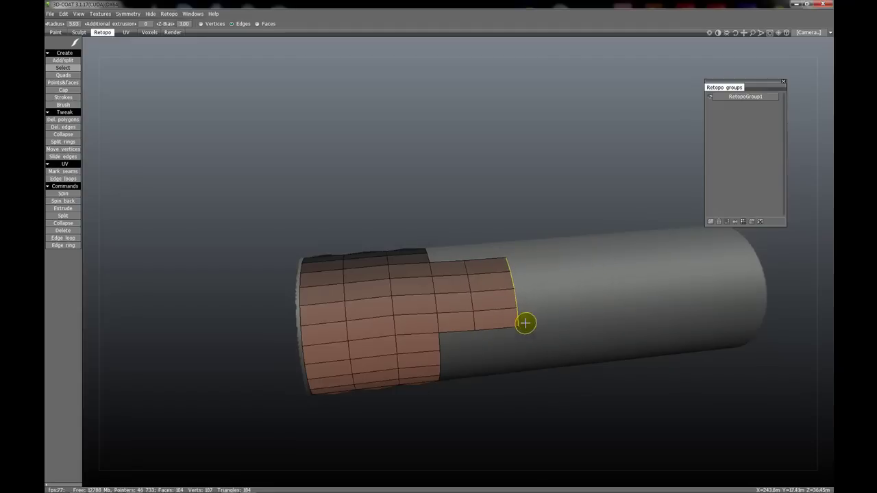
pyautogui.hotkey('ctrl', 'z')
pyautogui.hotkey('ctrl', 'z')
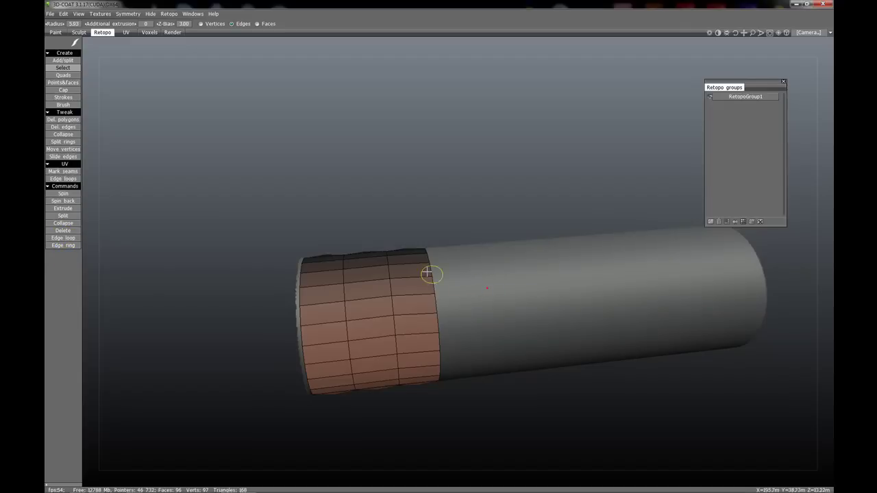
# Try the Edge loop and Edge ring selections from one edge of the open border and clear the selection.
pyautogui.click(72, 238)
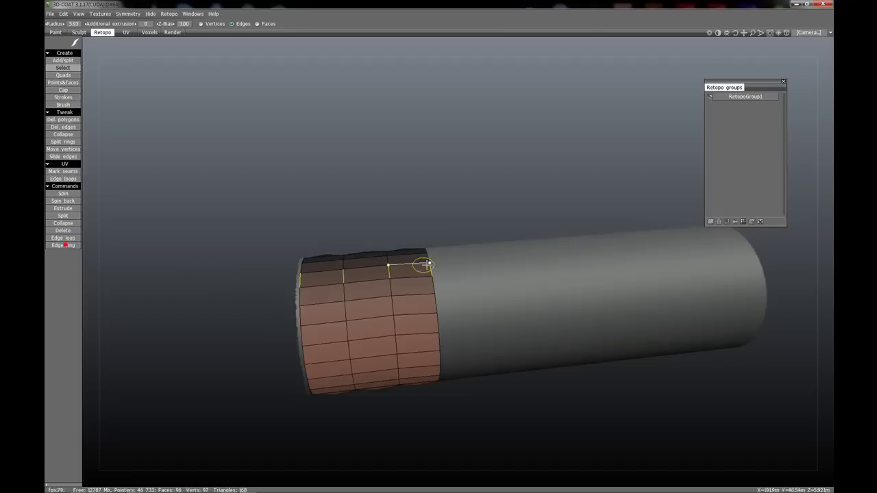
pyautogui.click(504, 291)
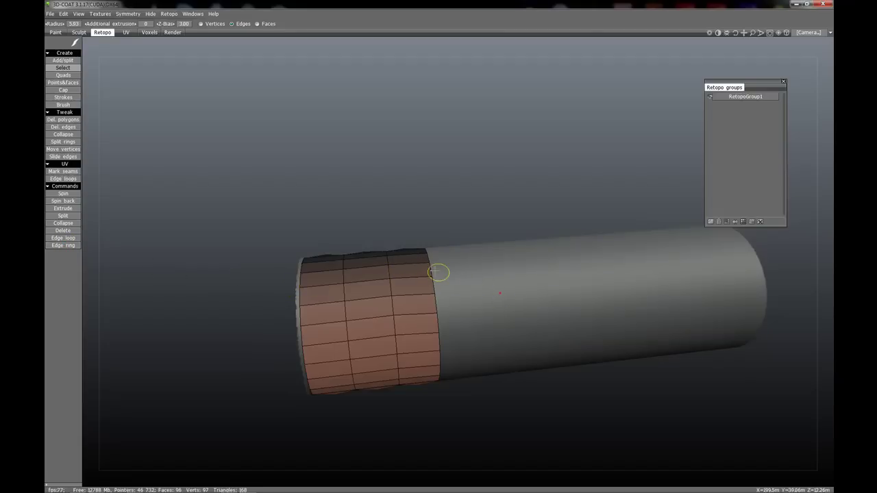
# Select the whole open border as an edge loop, extrude it four times along the cylinder and clear the selection.
pyautogui.click(70, 240)
pyautogui.click(63, 209)
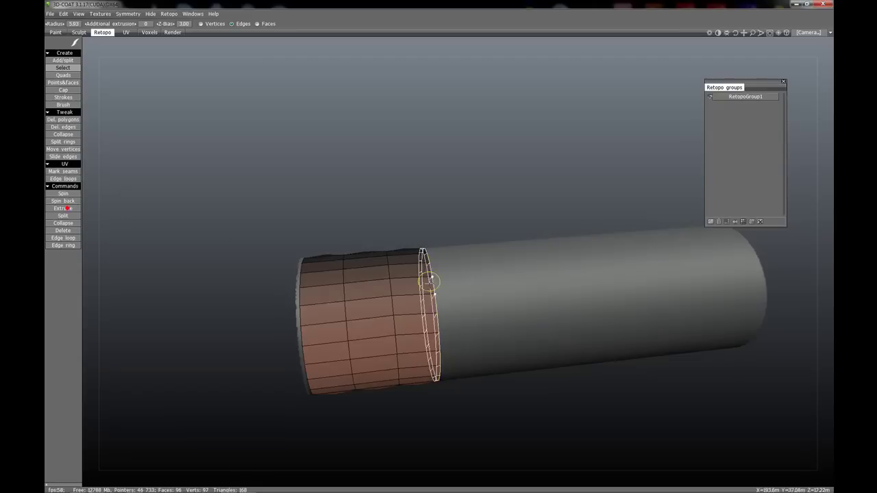
pyautogui.moveTo(429, 281); pyautogui.dragTo(652, 272)
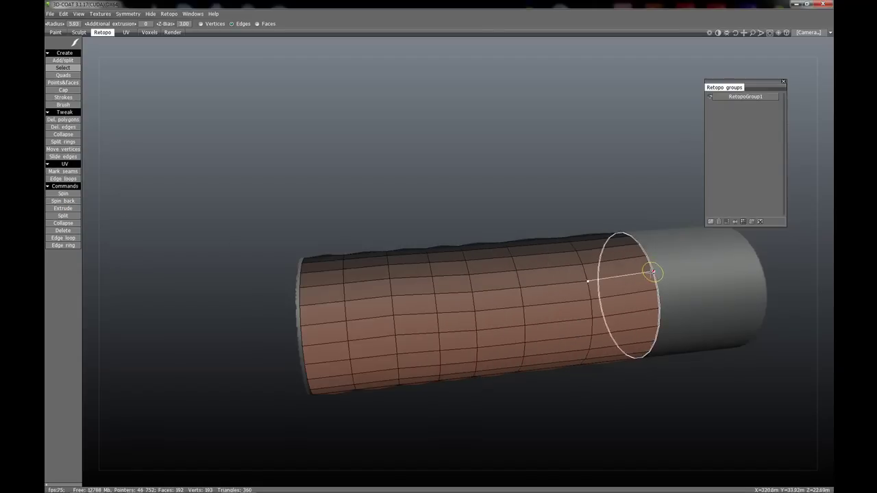
pyautogui.press('Escape')
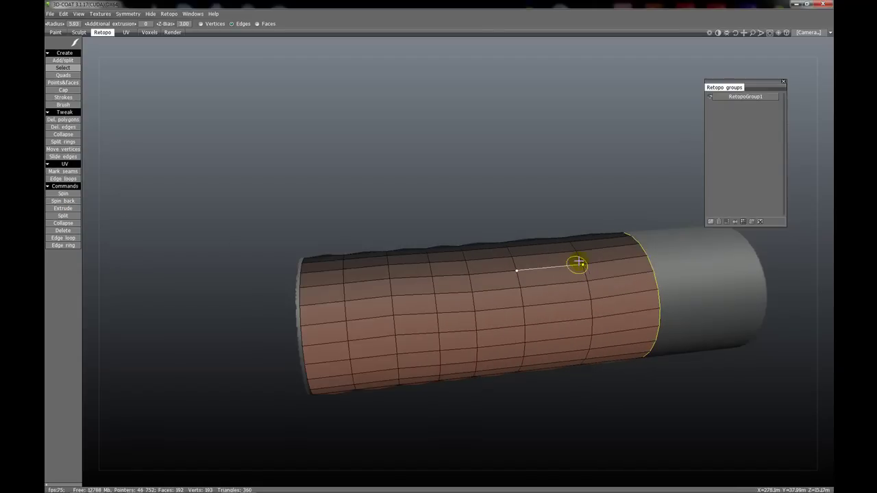
pyautogui.click(691, 276)
# Select the edge ring across one lengthwise row of quads and split it with five closely spaced lengthwise loops.
pyautogui.keyDown('alt'); pyautogui.moveTo(372, 275); pyautogui.dragTo(427, 273); pyautogui.keyUp('alt')
pyautogui.keyDown('alt'); pyautogui.moveTo(427, 273); pyautogui.dragTo(349, 273, button='middle'); pyautogui.keyUp('alt')
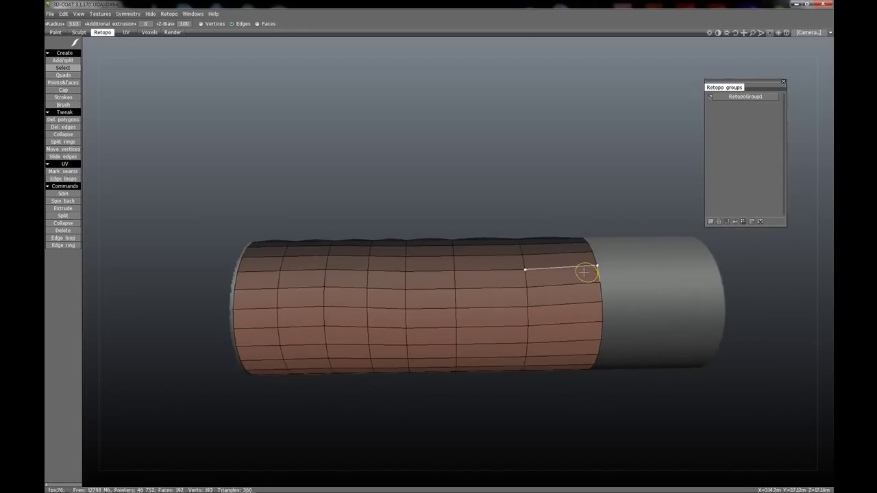
pyautogui.click(66, 247)
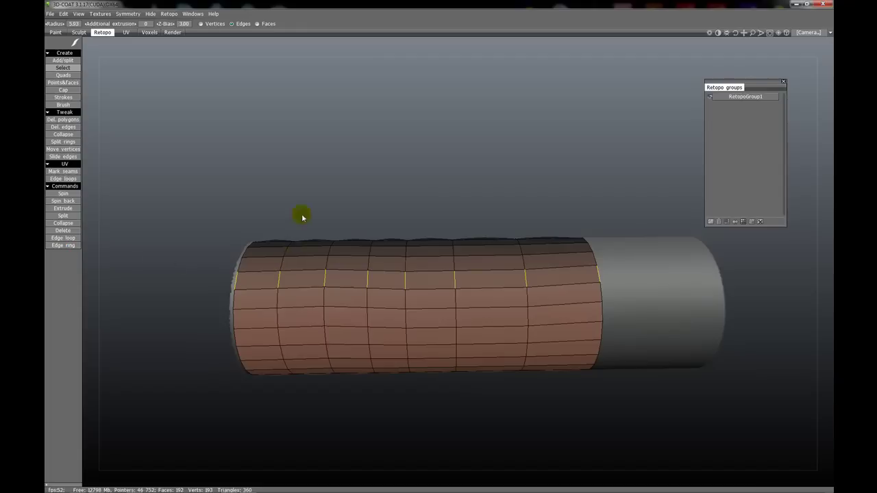
pyautogui.moveTo(305, 211); pyautogui.dragTo(158, 211)
pyautogui.click(65, 215)
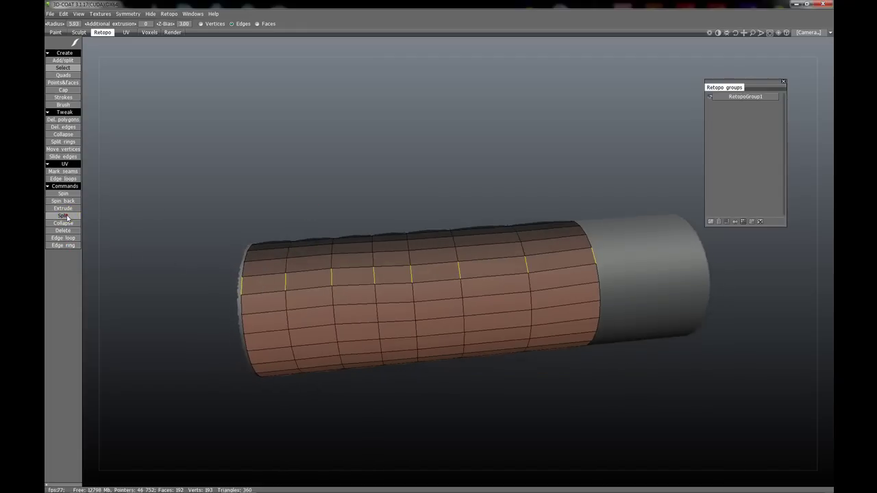
pyautogui.click(68, 143)
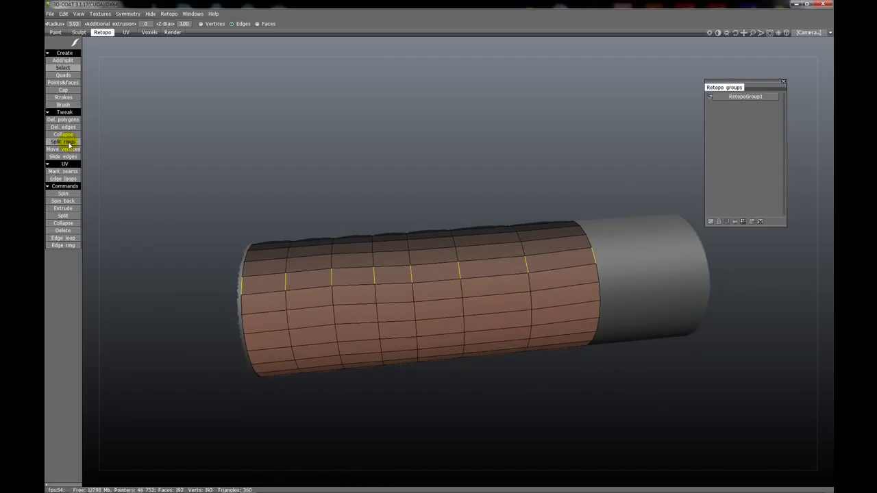
pyautogui.click(375, 276)
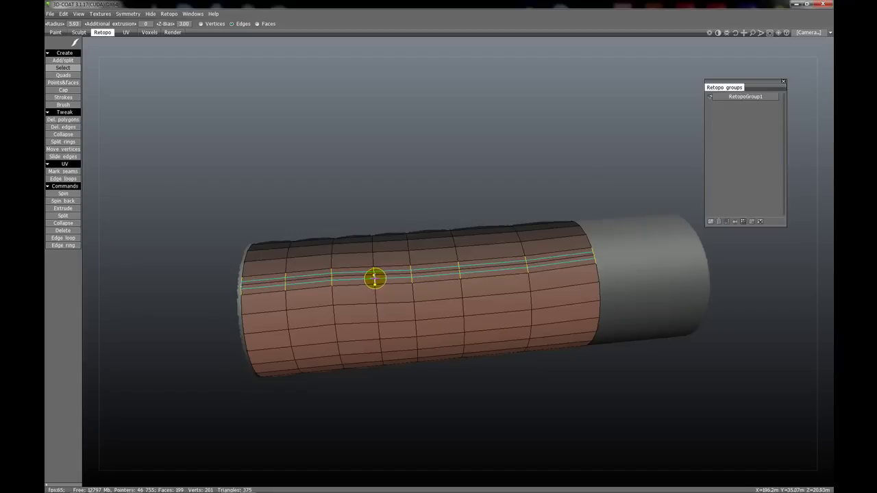
pyautogui.click(375, 277)
pyautogui.click(375, 278)
pyautogui.click(375, 280)
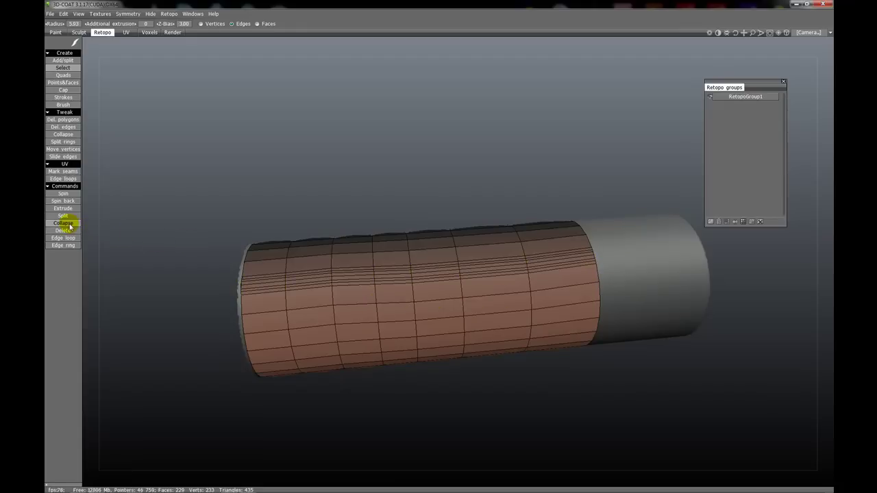
# Try Collapse on one crosswise edge just below the new split loops and undo it.
pyautogui.keyDown('alt'); pyautogui.moveTo(640, 275); pyautogui.dragTo(615, 266); pyautogui.keyUp('alt')
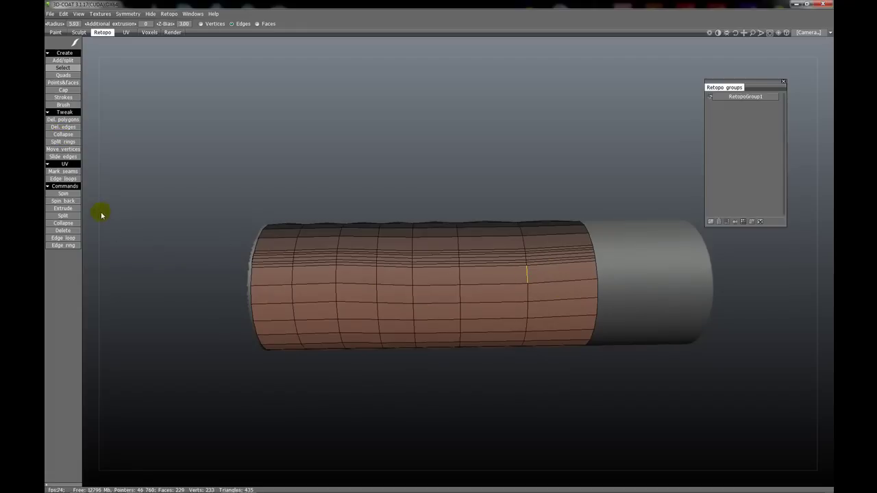
pyautogui.click(65, 231)
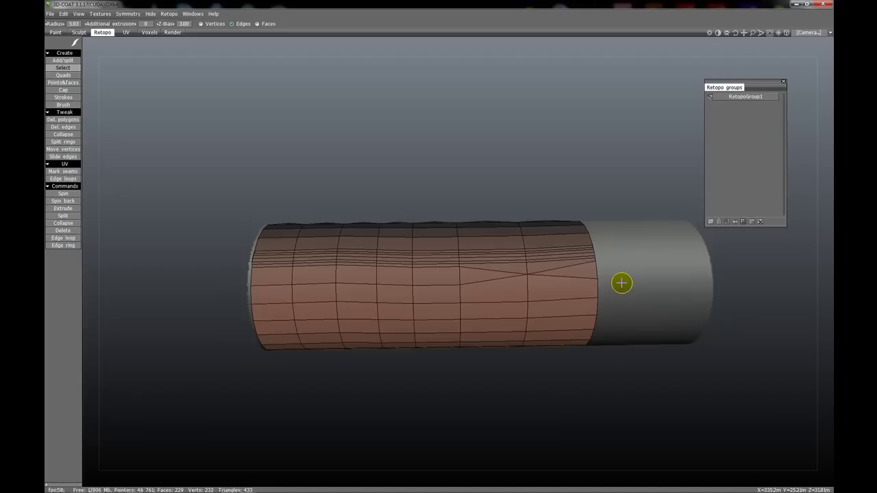
pyautogui.hotkey('ctrl', 'z')
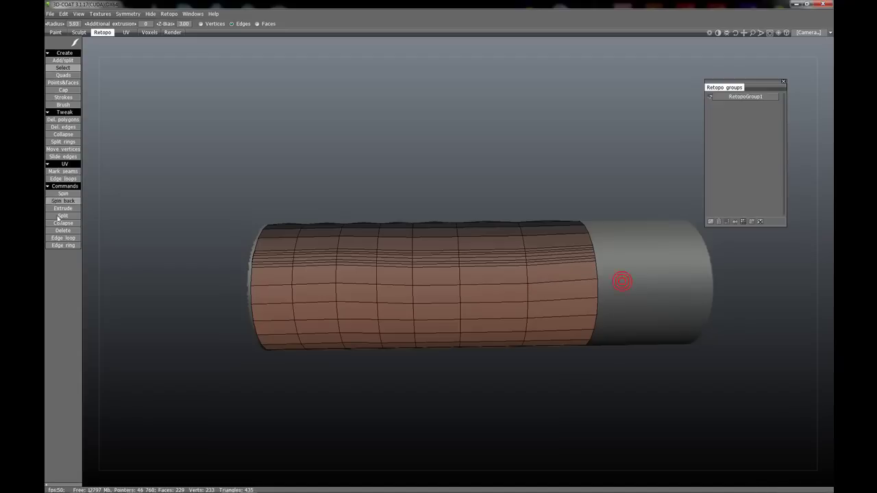